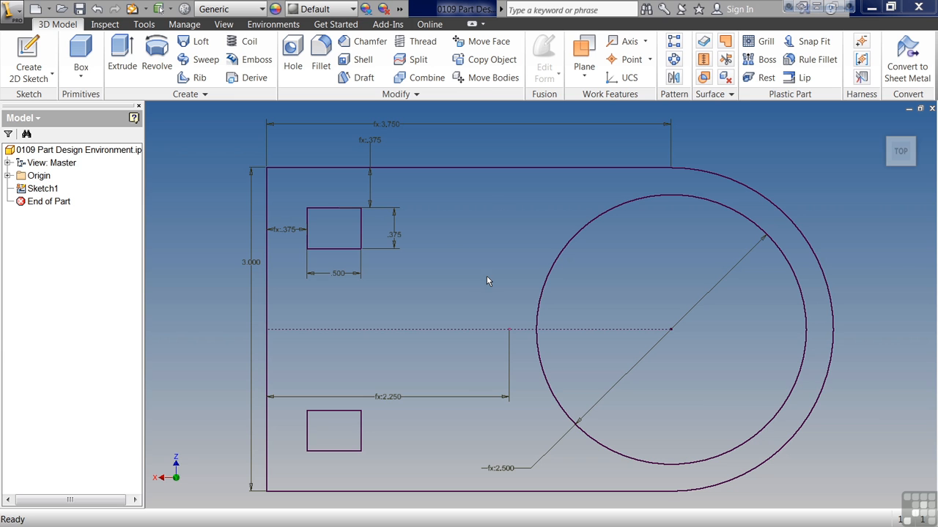
right_click(446, 254)
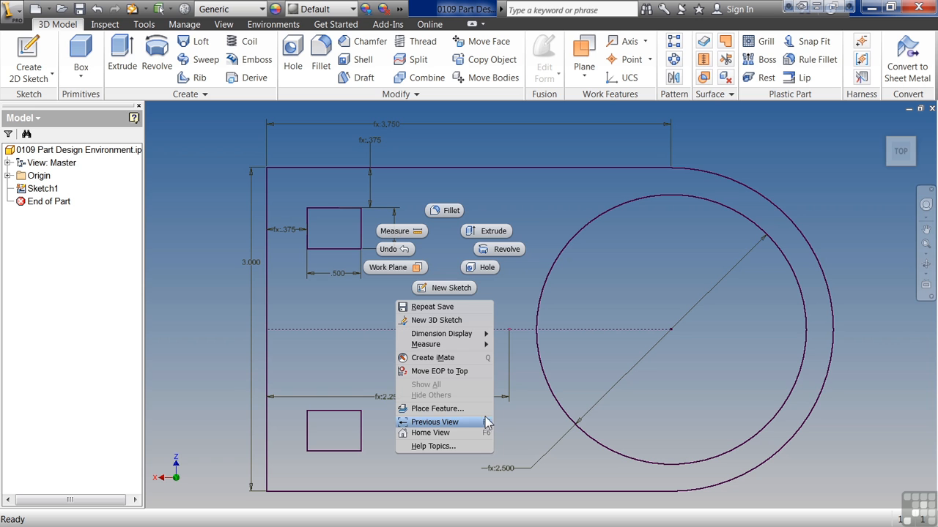
left_click(443, 244)
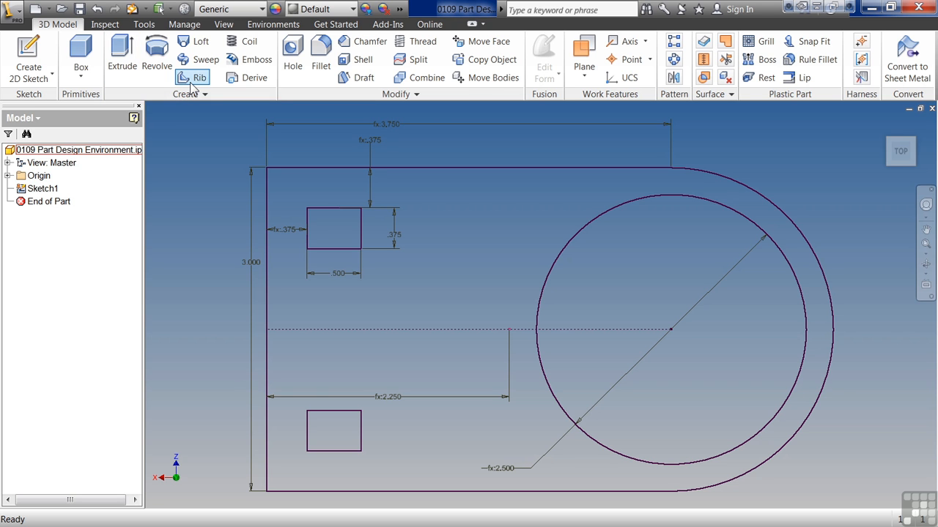
left_click(81, 76)
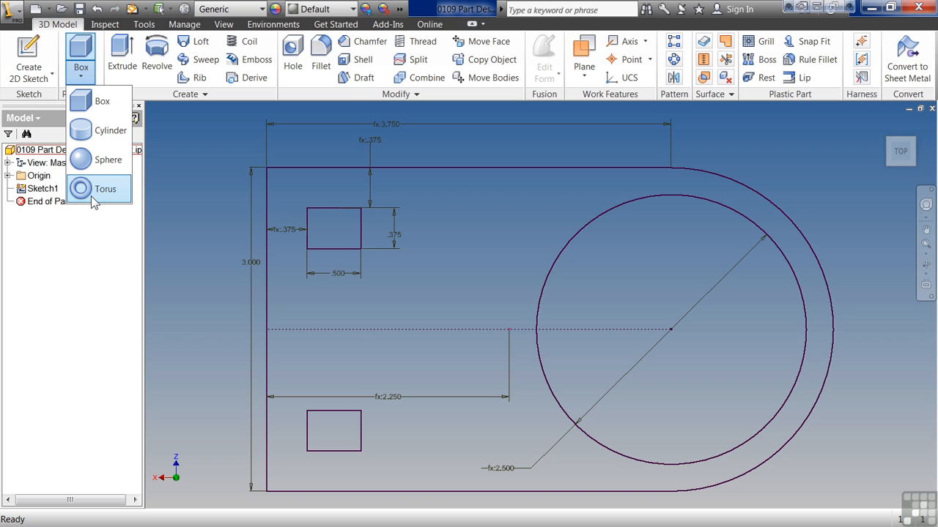
left_click(196, 93)
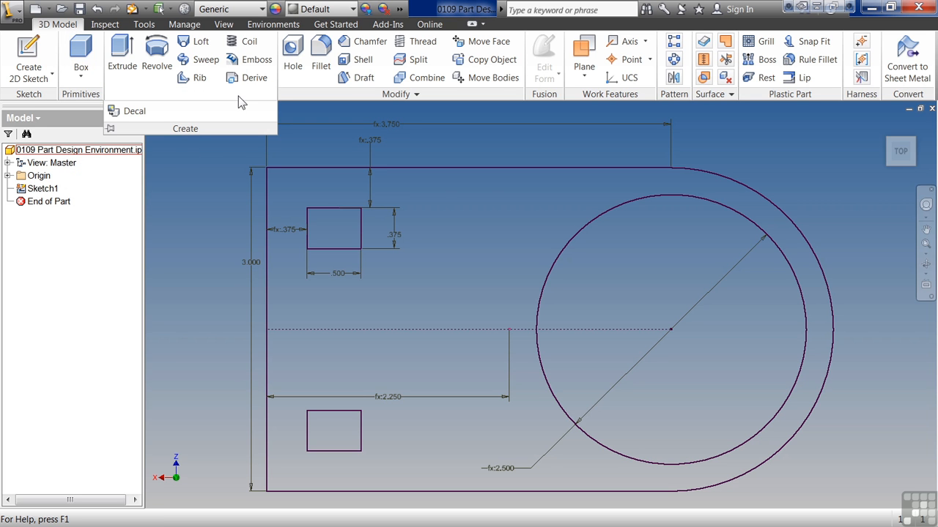
left_click(324, 94)
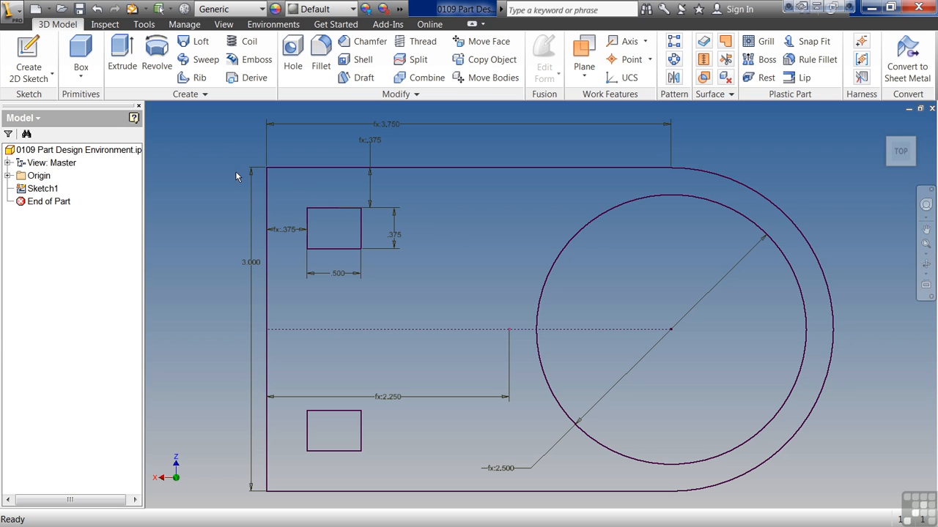
- Extrude the plate profile 0.5 in, including the large circular area and keeping the two rectangular openings
left_click(124, 55)
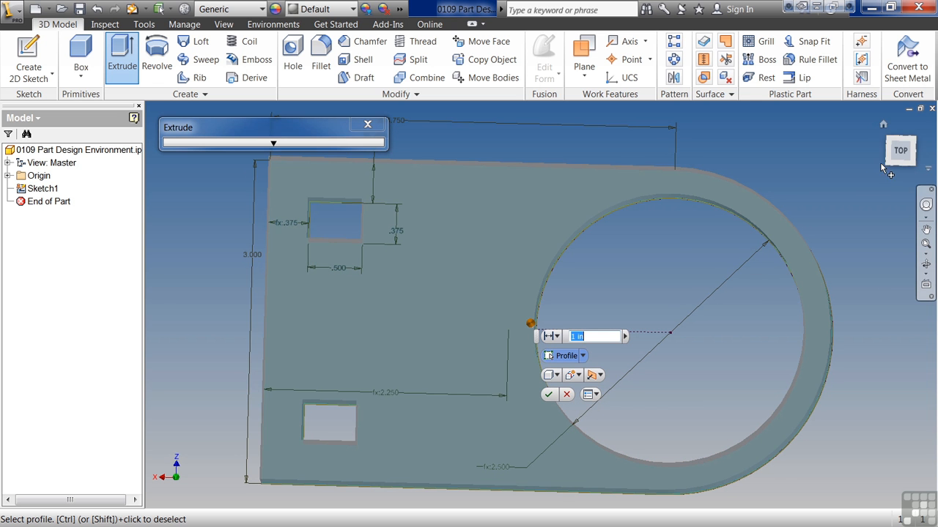
left_click(883, 165)
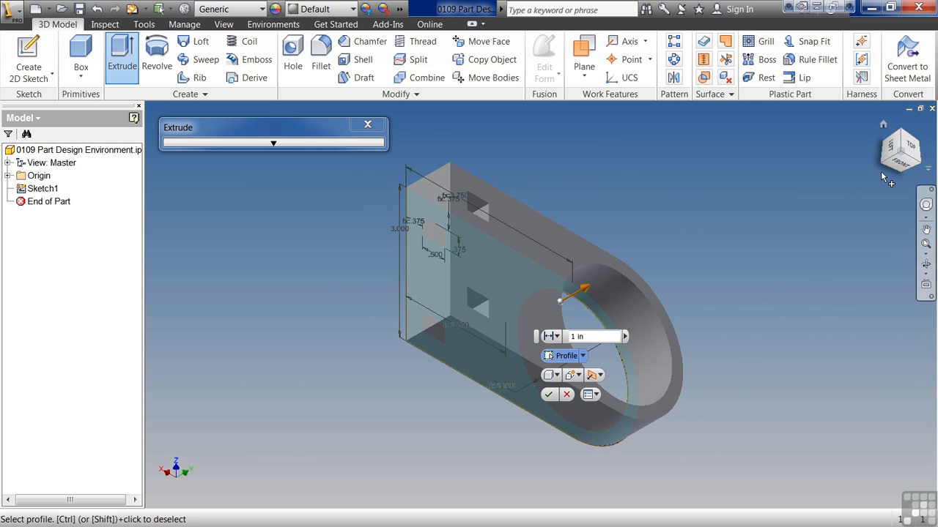
left_click(901, 161)
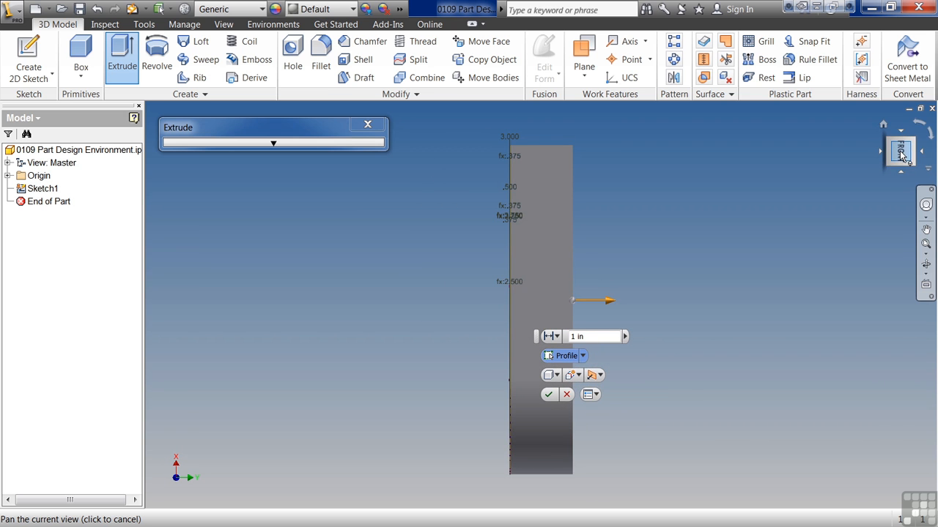
left_click(920, 123)
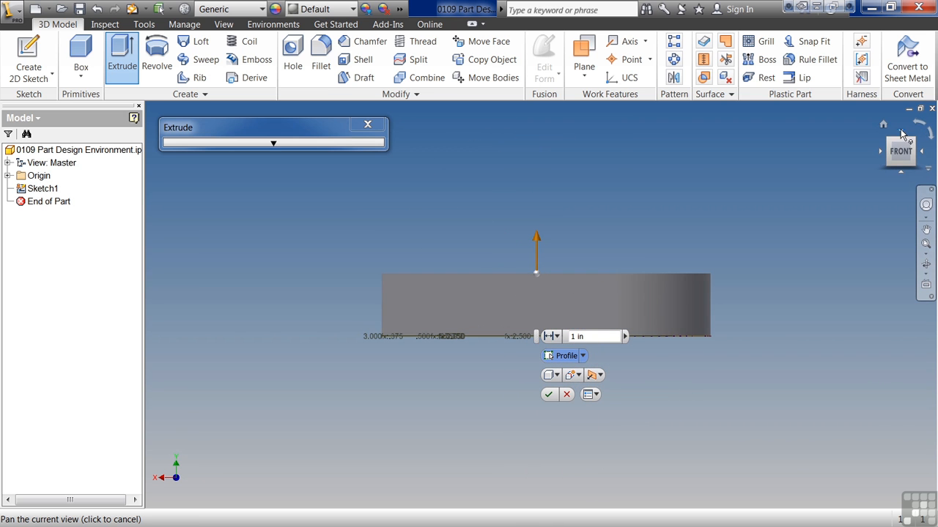
left_click(884, 149)
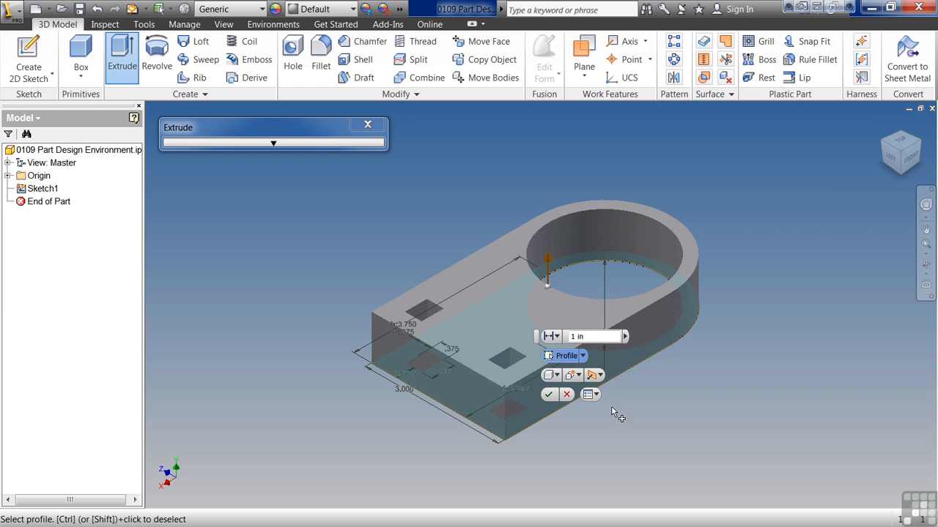
left_click(593, 337)
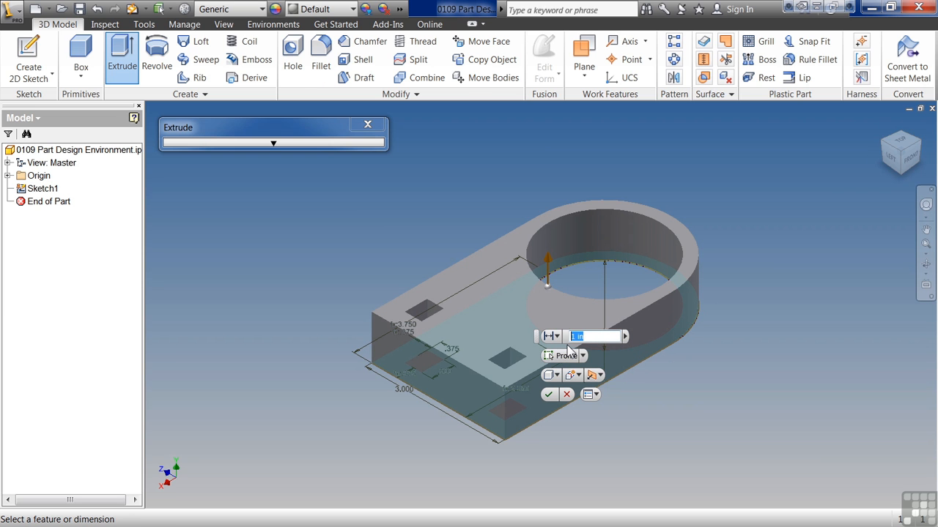
type(".5")
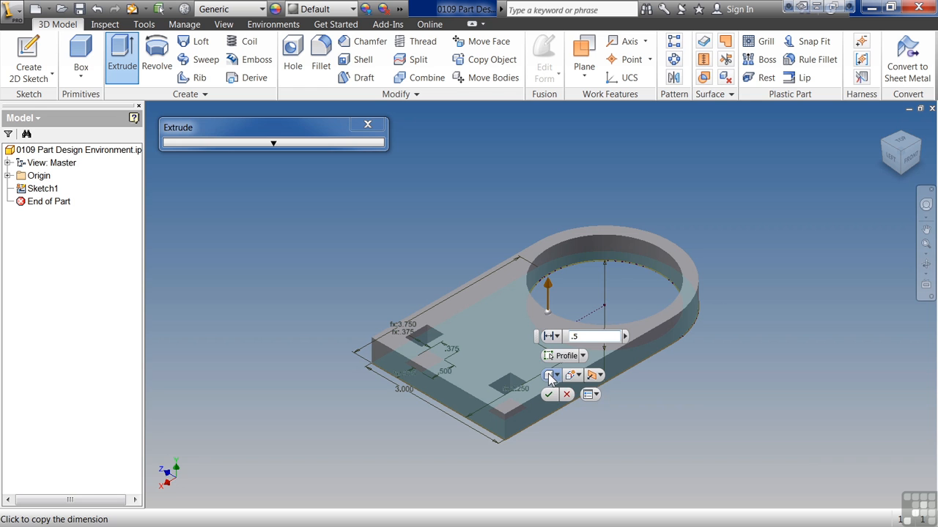
left_click(581, 291)
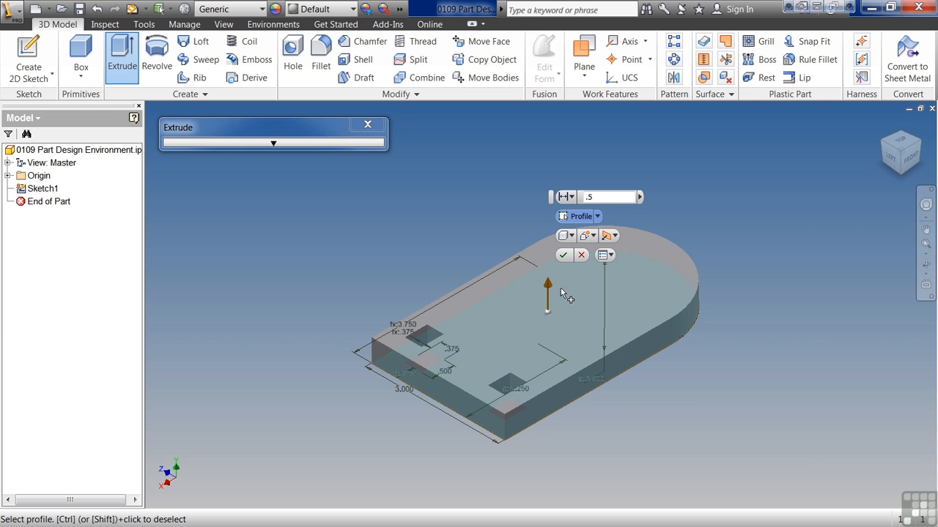
left_click(563, 254)
- Create a new 2D sketch on the plate's top face
left_click(47, 201)
left_click(35, 46)
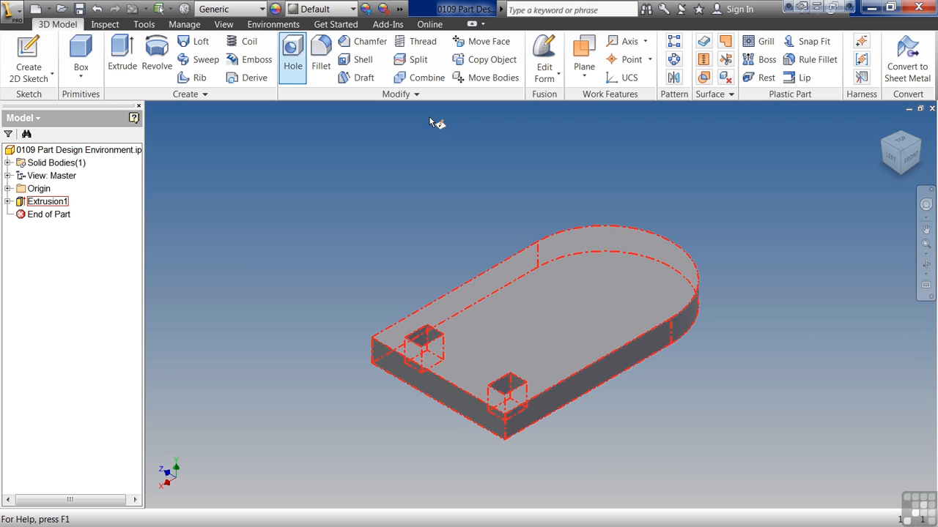
left_click(613, 272)
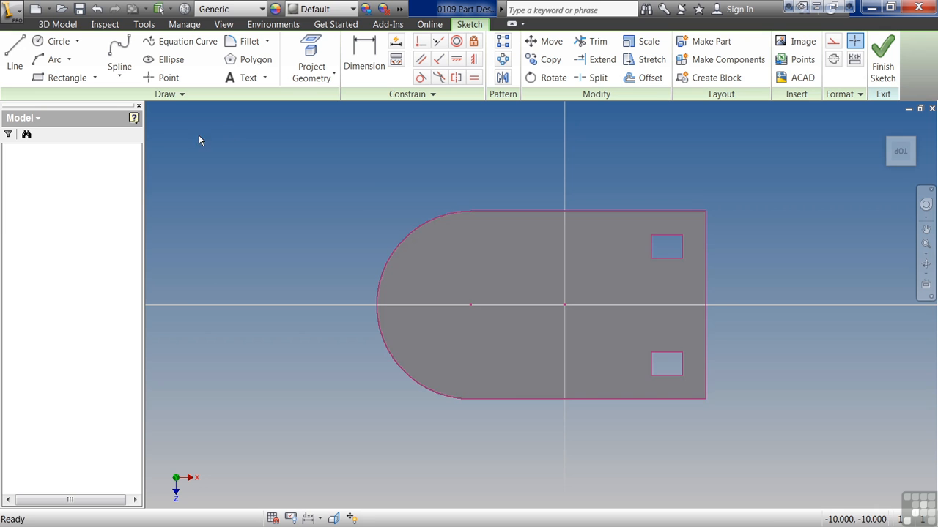
- Sketch a circle about 2.4 in in diameter centred on the arc centre of the plate's rounded end
left_click(61, 44)
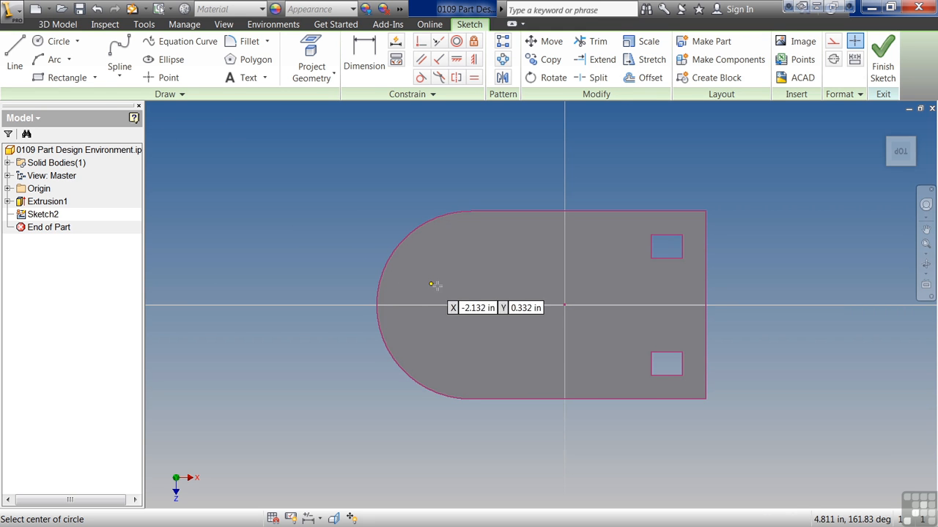
left_click(471, 305)
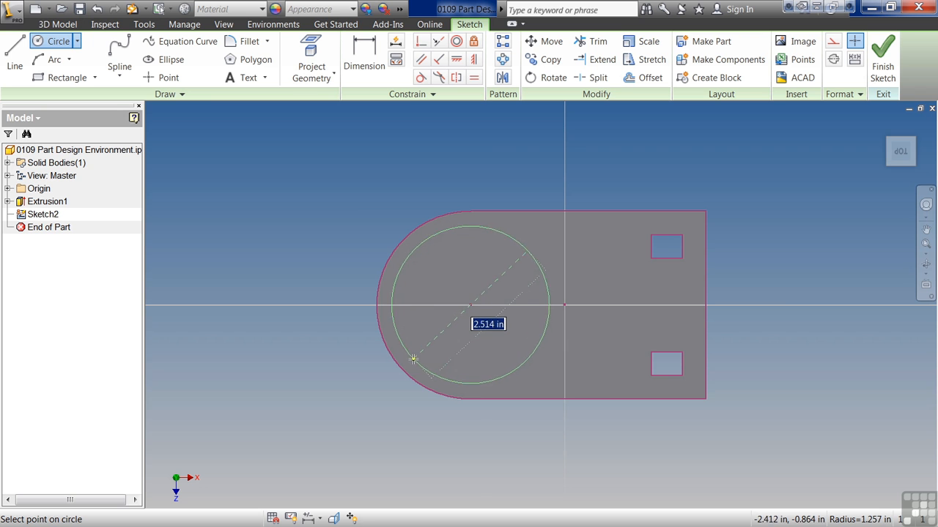
left_click(418, 357)
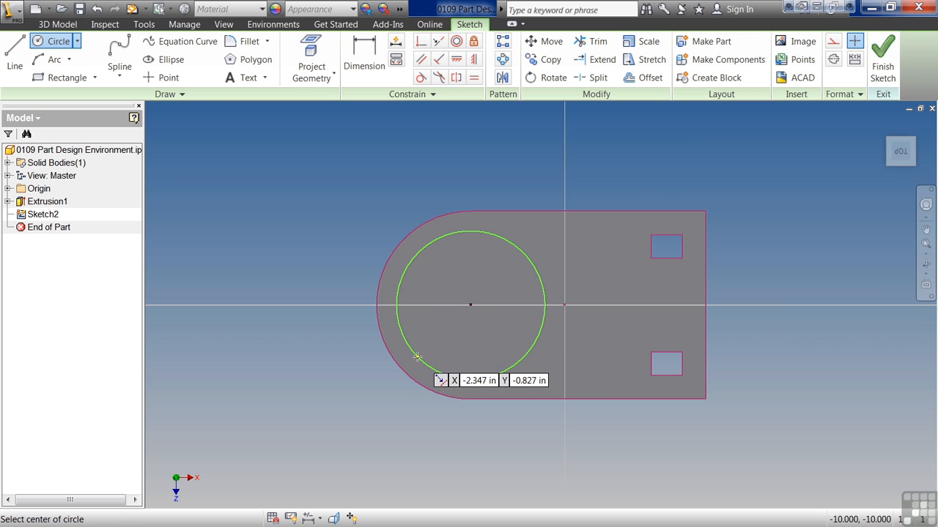
key("d")
key("Escape")
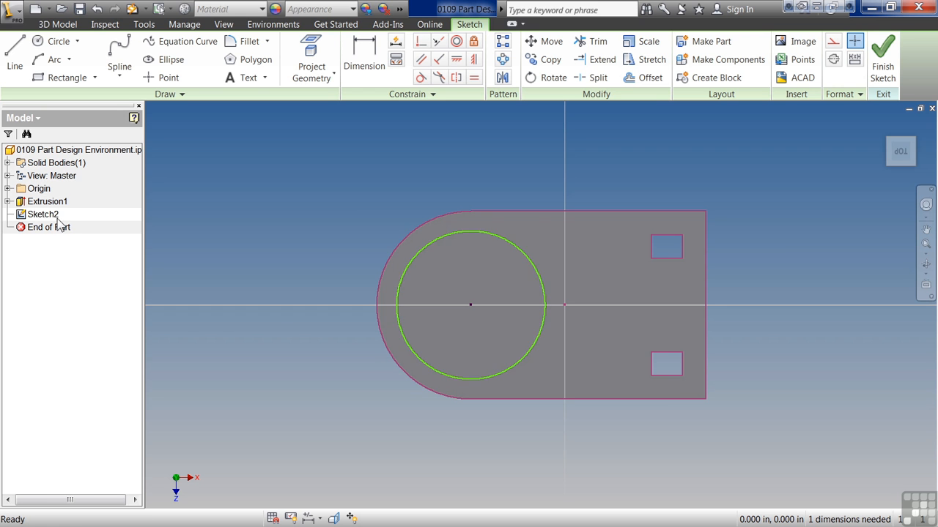
- Show the base extrusion's sketch and project its 2.500 in circle into the sketch on the top face
left_click(7, 202)
right_click(55, 213)
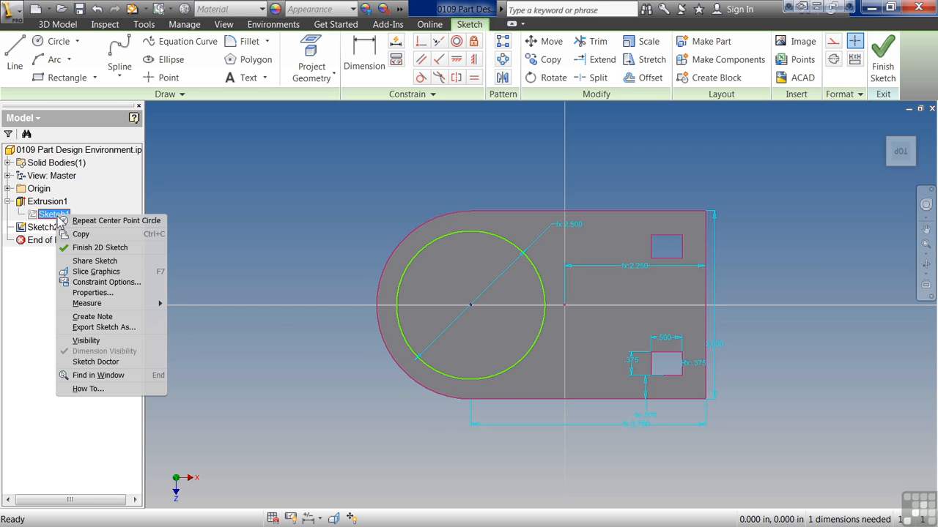
left_click(93, 331)
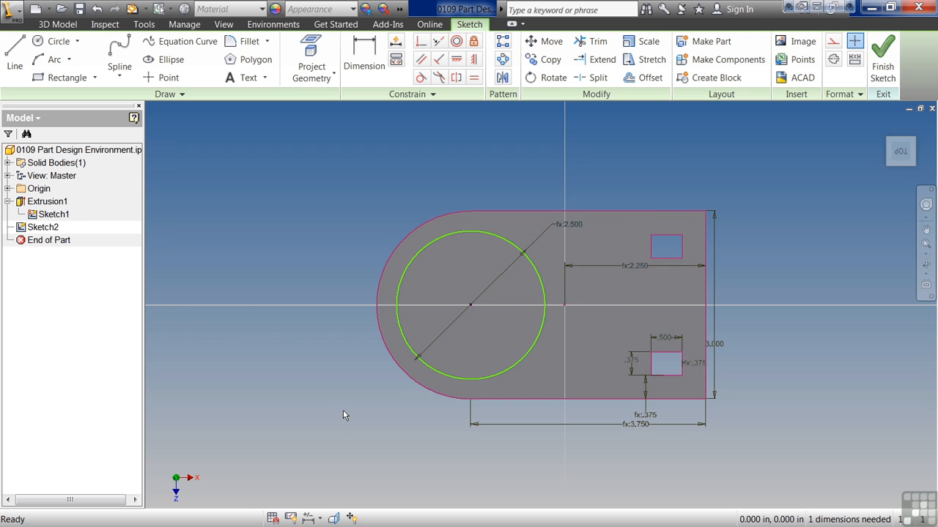
middle_click_drag(345, 406, 435, 344, "shift")
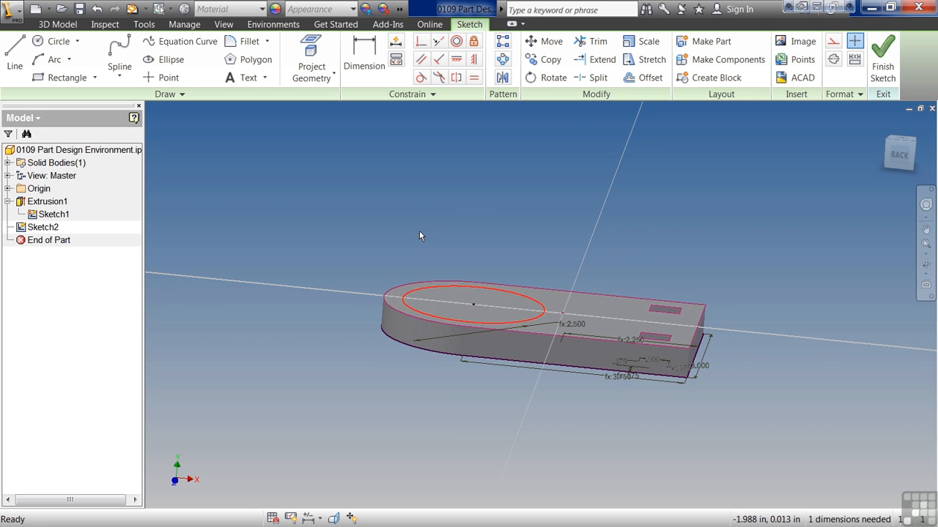
left_click(322, 50)
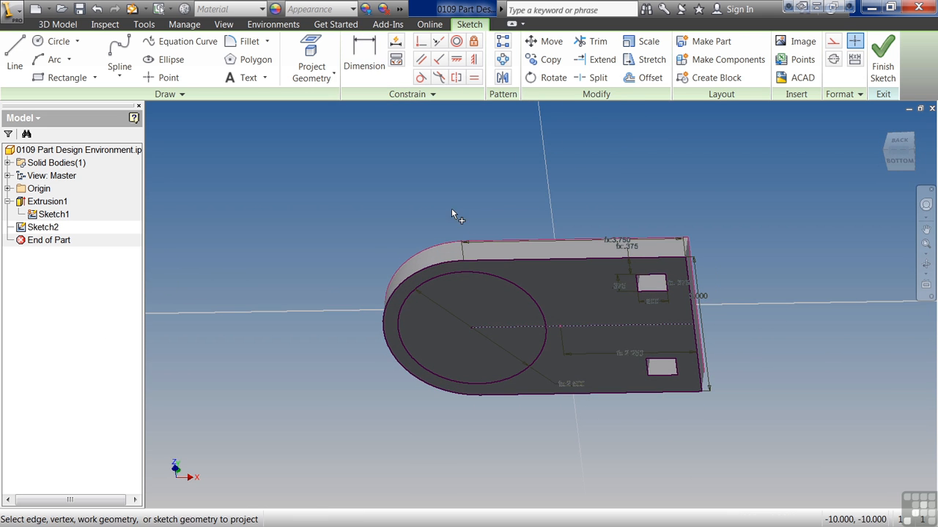
left_click(517, 288)
mouse_move(479, 318)
middle_mouse_down("shift")
mouse_move(456, 350)
mouse_move(442, 408)
middle_mouse_up("shift")
key("Escape")
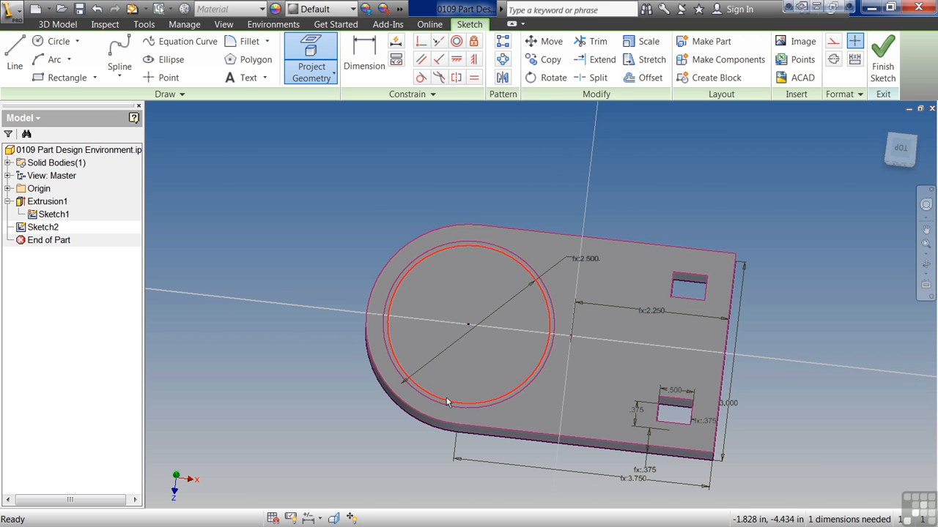
- Delete the freehand circle inside the projected circle
left_click(447, 399)
key("Delete")
- Hide the base extrusion's sketch and finish the sketch on the top face
right_click(46, 214)
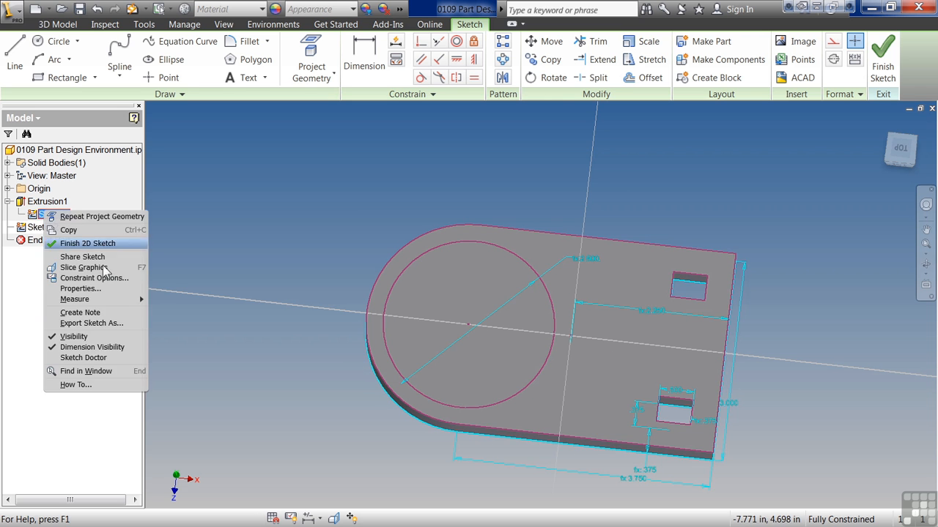
left_click(65, 339)
left_click(882, 70)
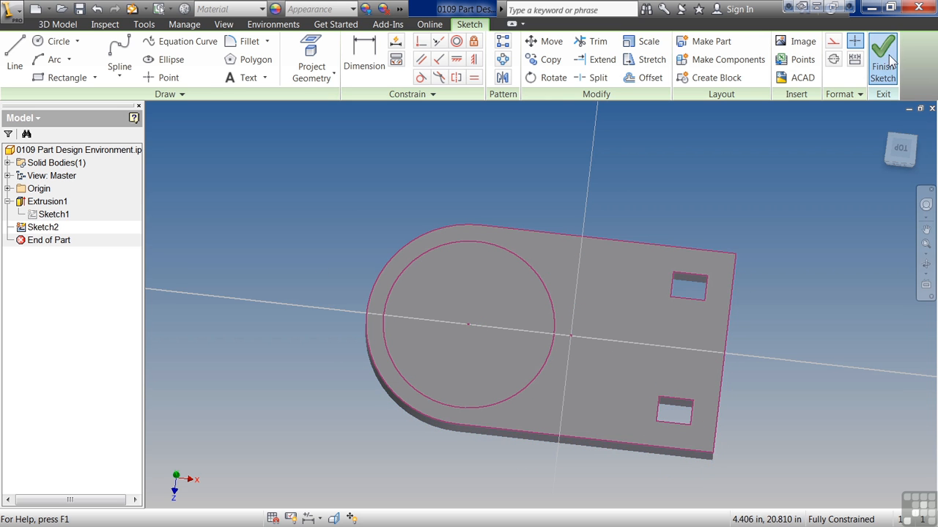
- Extrude the projected circle 0.5 in upward from the plate's top face, joined to the plate as a round boss
left_click(117, 52)
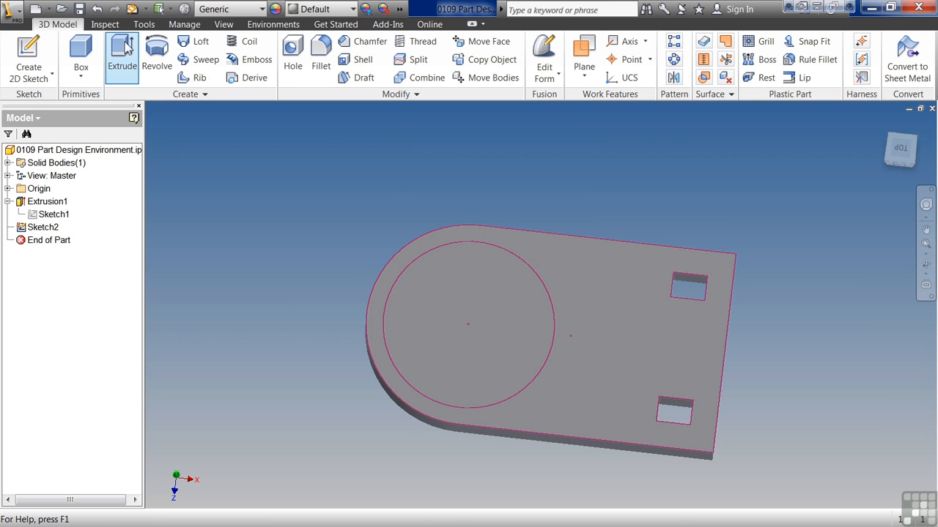
left_click(485, 281)
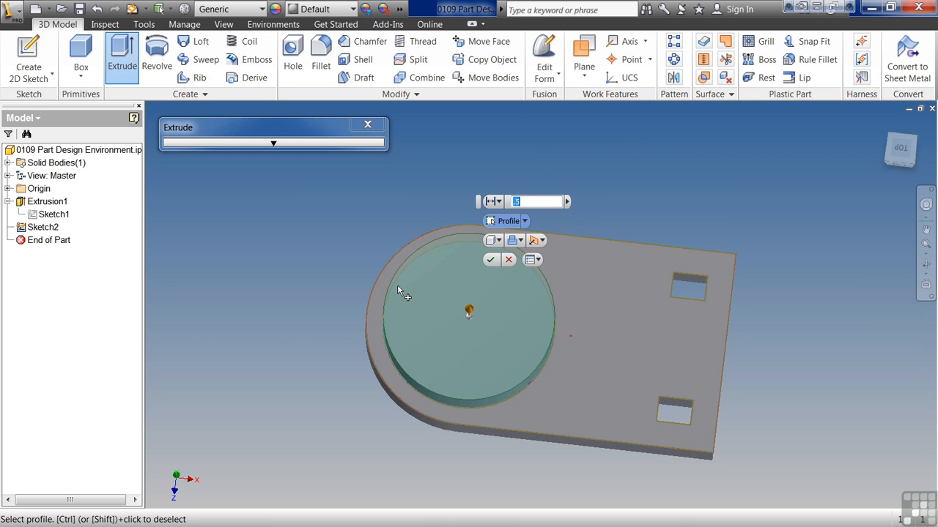
left_click(492, 258)
middle_click_drag(294, 323, 273, 312, "shift")
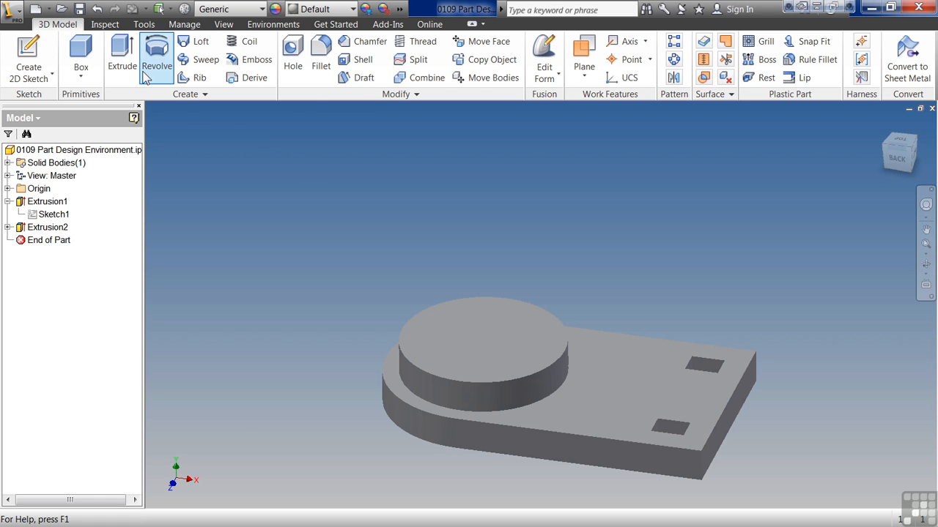
- Fillet the edge where the round boss meets the plate with a 0.125 in radius
left_click(317, 99)
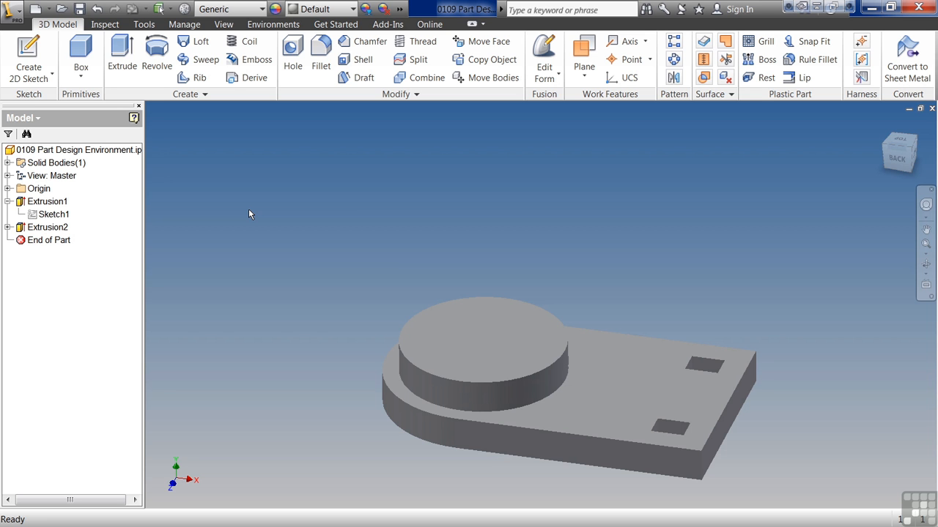
left_click(321, 55)
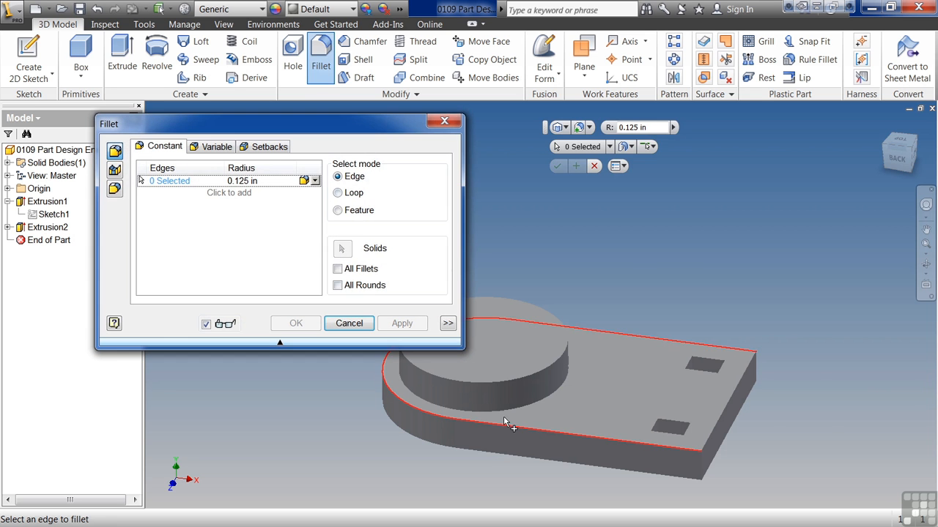
left_click(507, 408)
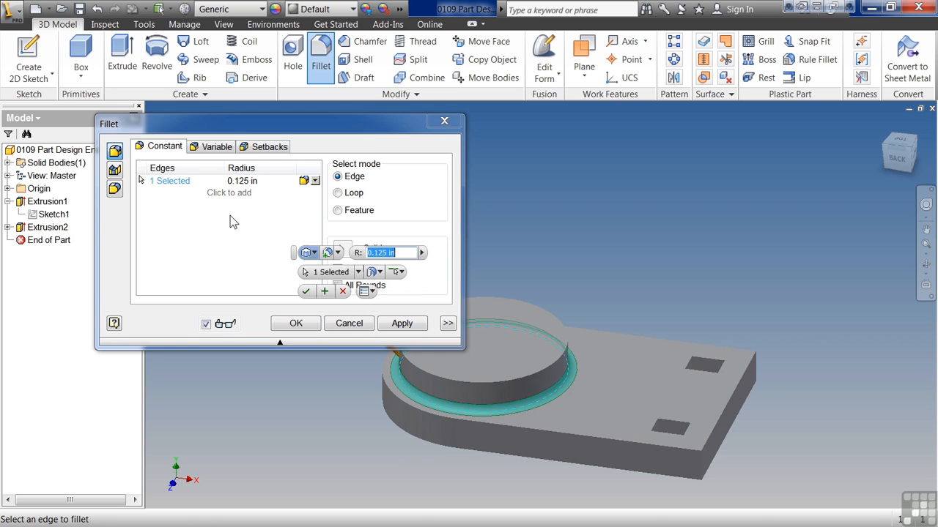
left_click(304, 325)
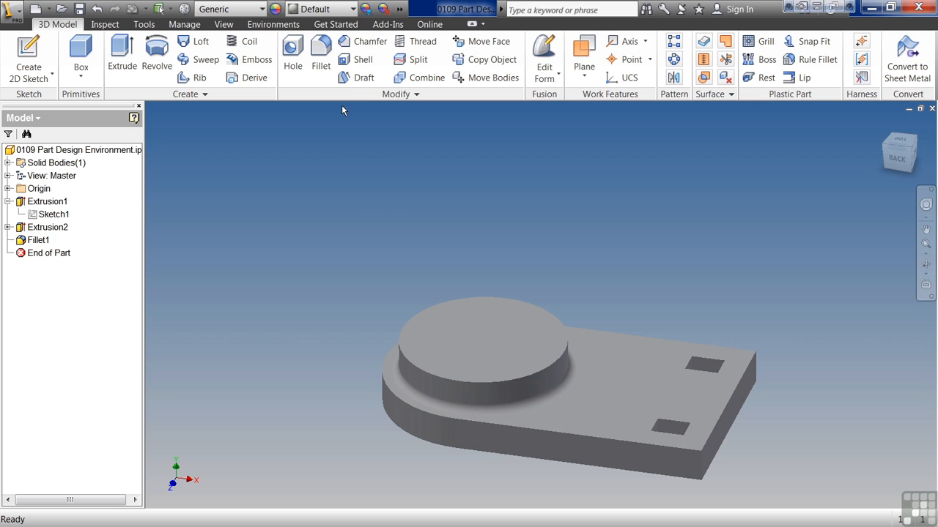
- Chamfer the round boss's top outer edge with a 0.125 in distance
left_click(359, 42)
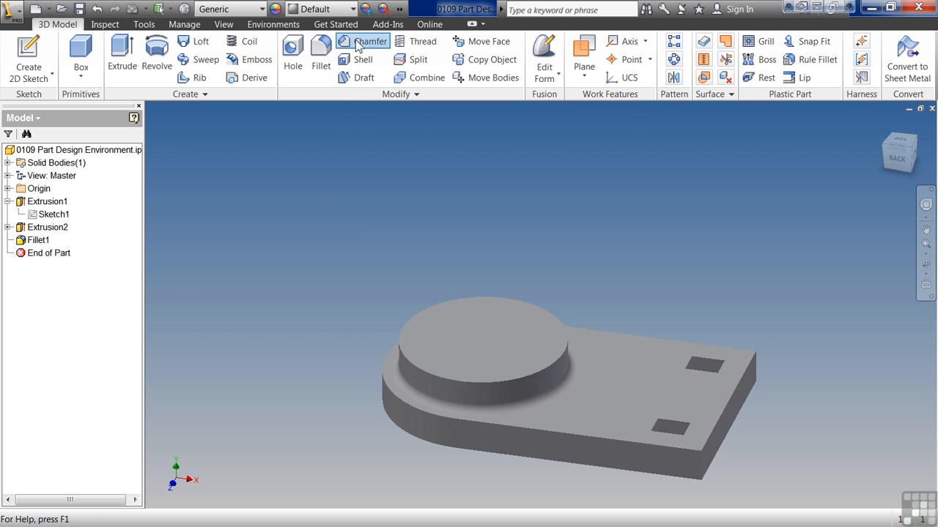
left_click(437, 379)
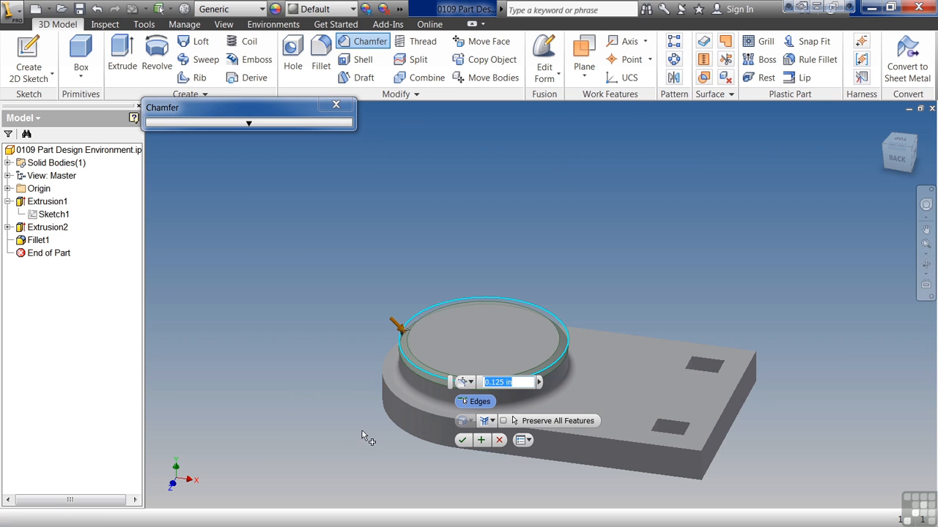
left_click(462, 440)
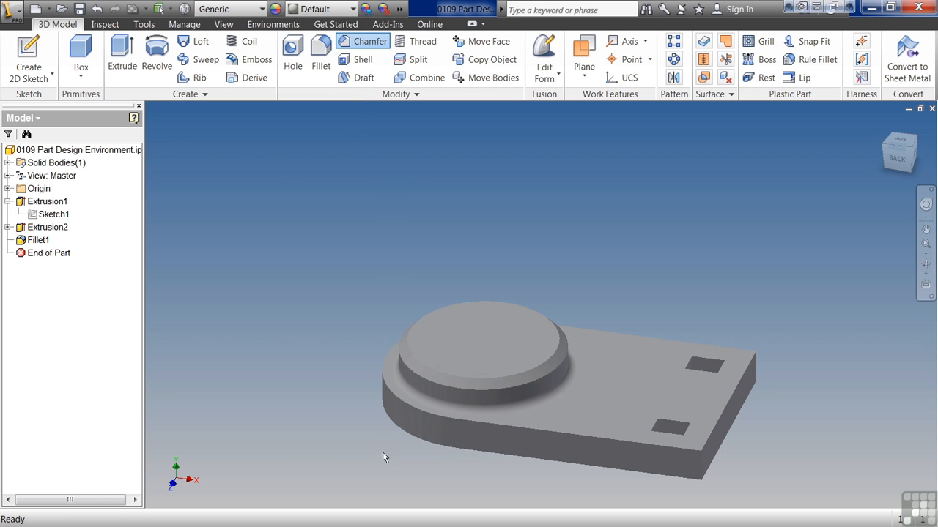
- Cut a simple 0.75 in diameter through-all hole in the boss's top face, placed concentric with the boss's cylindrical side
left_click(296, 77)
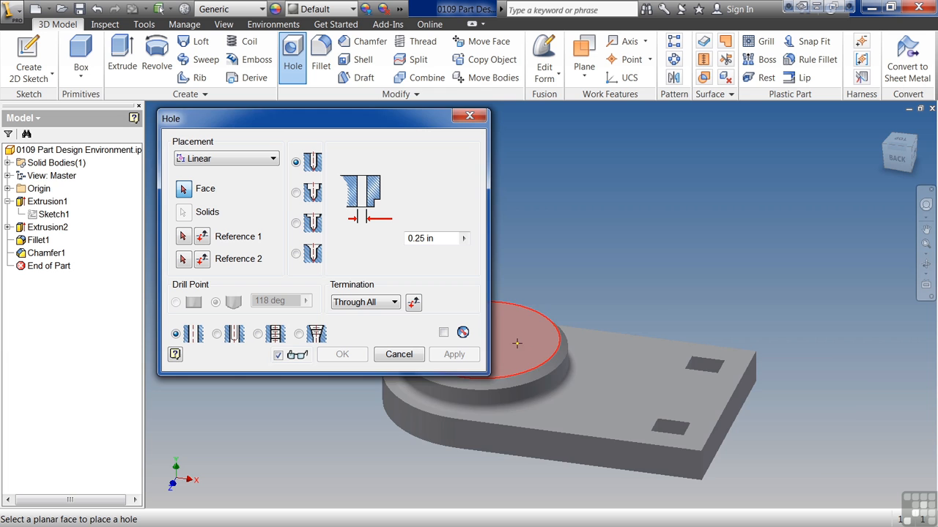
middle_click_drag(463, 357, 582, 348)
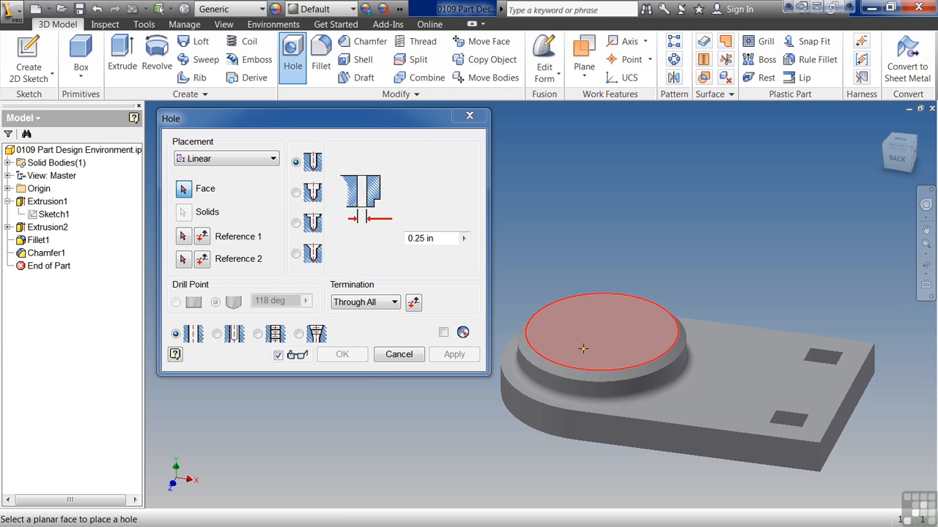
left_click(583, 350)
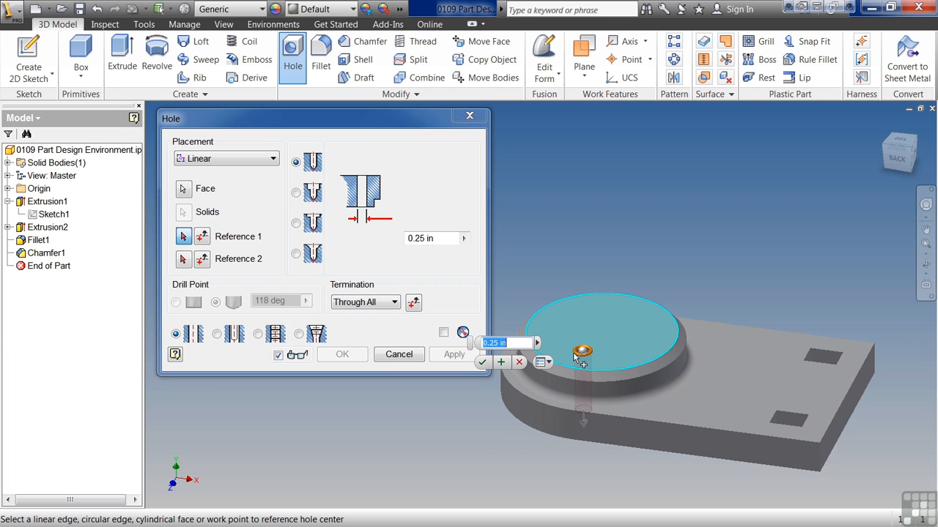
left_click(273, 159)
left_click(242, 196)
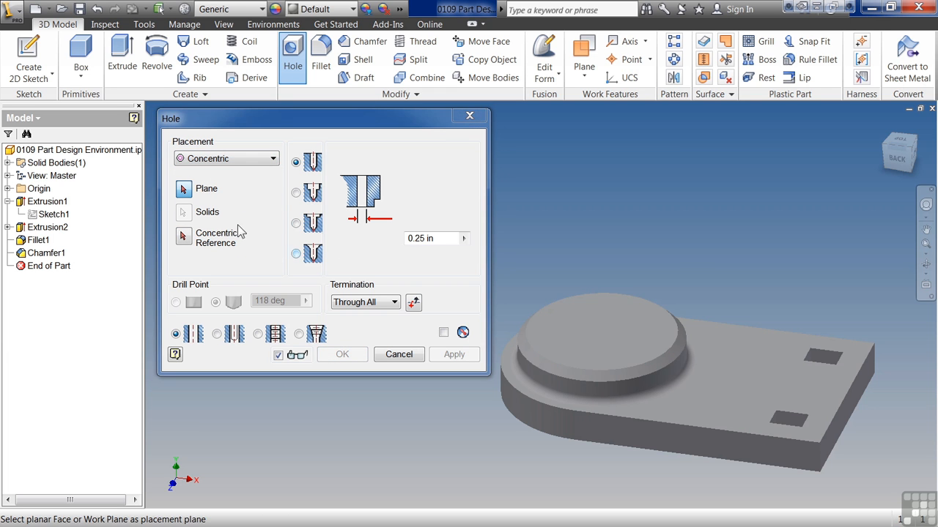
left_click(590, 328)
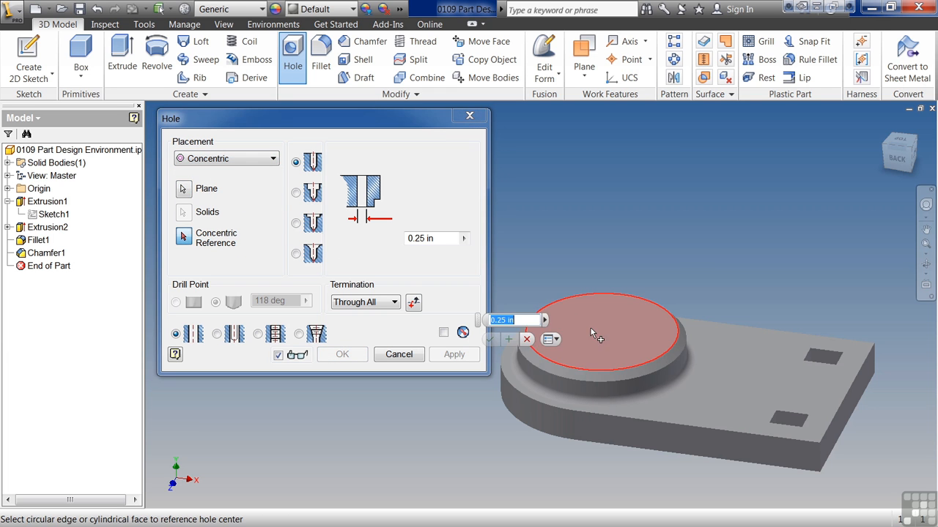
left_click(573, 391)
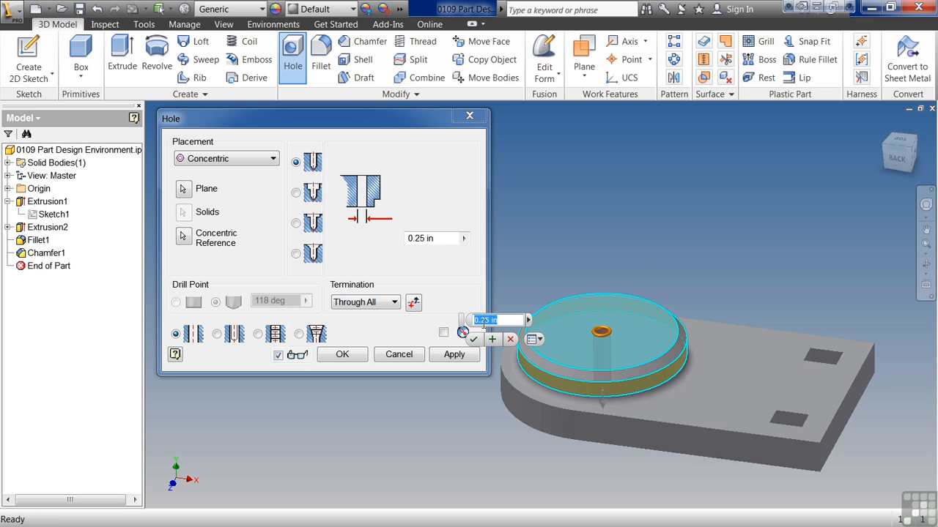
type(".57")
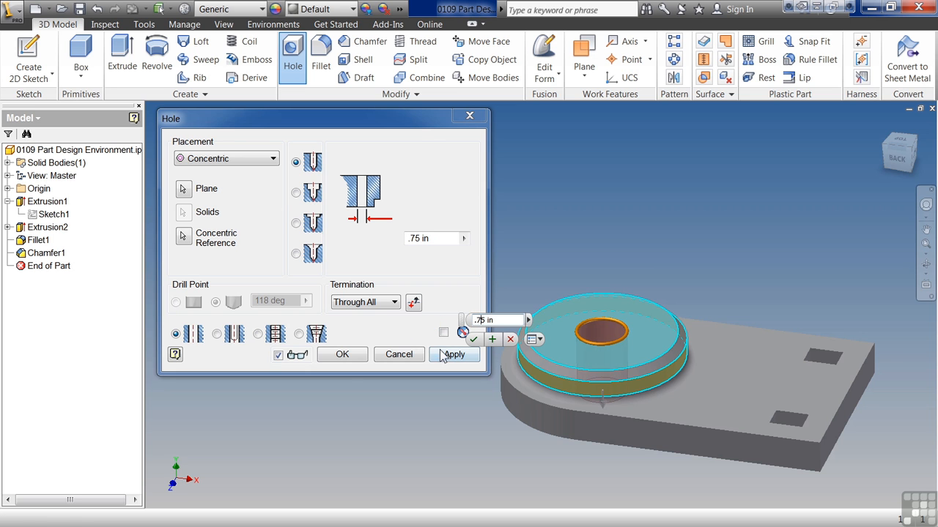
left_click(342, 354)
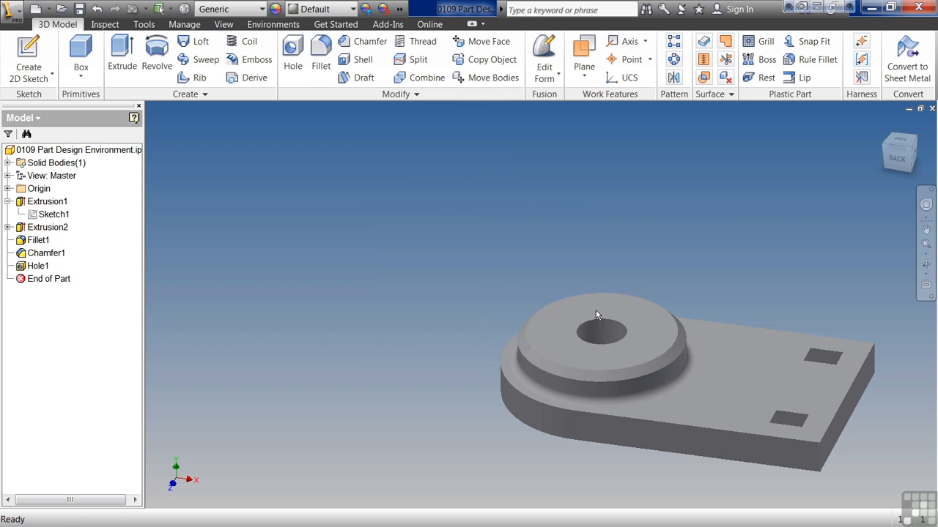
- Chamfer the hole's upper edge on the boss's top face with a 0.125 in distance
left_click_drag(900, 163, 889, 193)
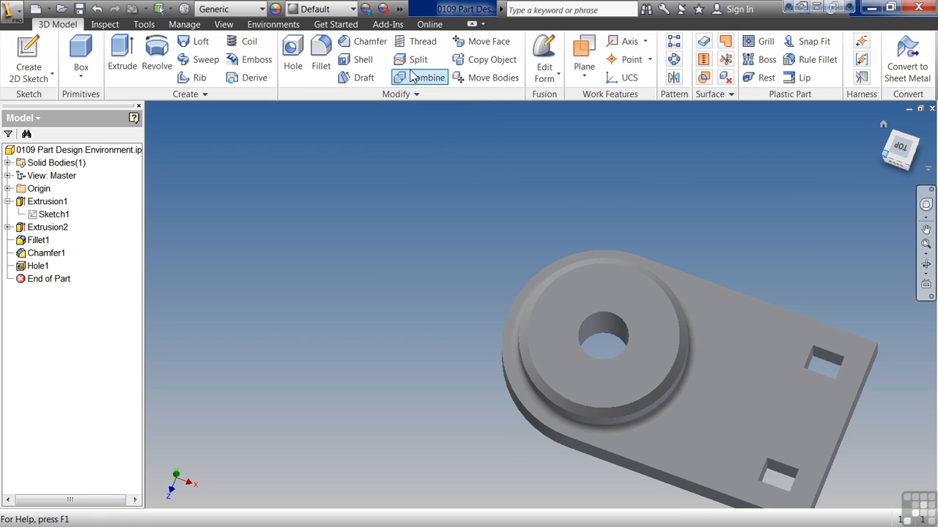
left_click(382, 47)
left_click(606, 314)
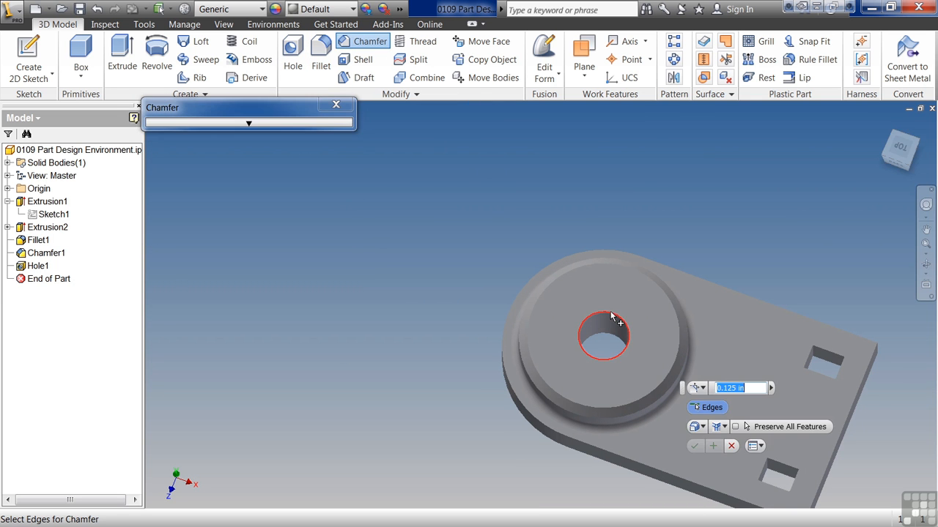
left_click(694, 447)
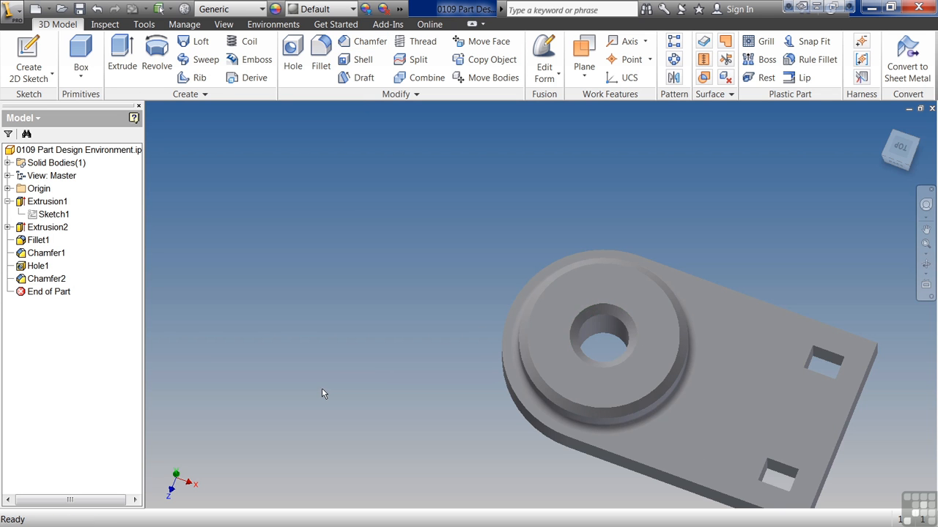
- Edit the fillet between the boss and the plate and set its radius to 0.0625 in
key("F5")
key("F5")
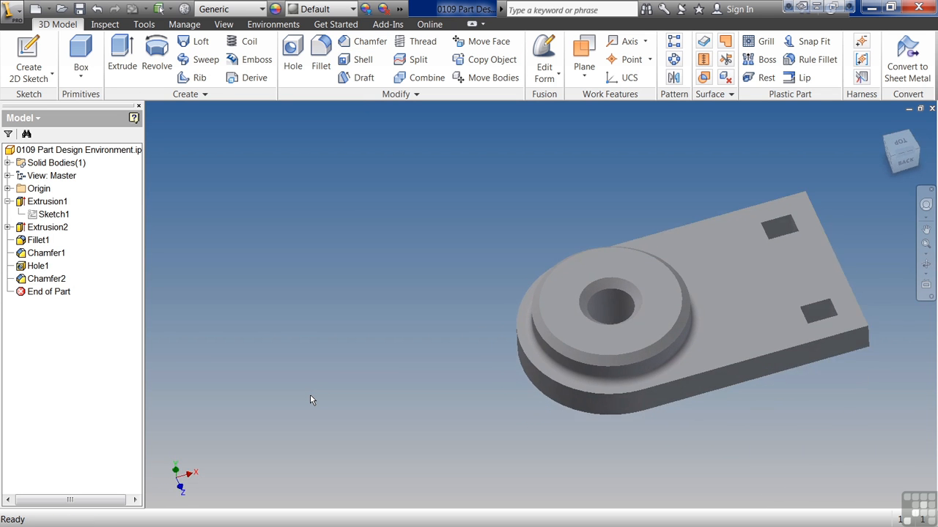
key("F5")
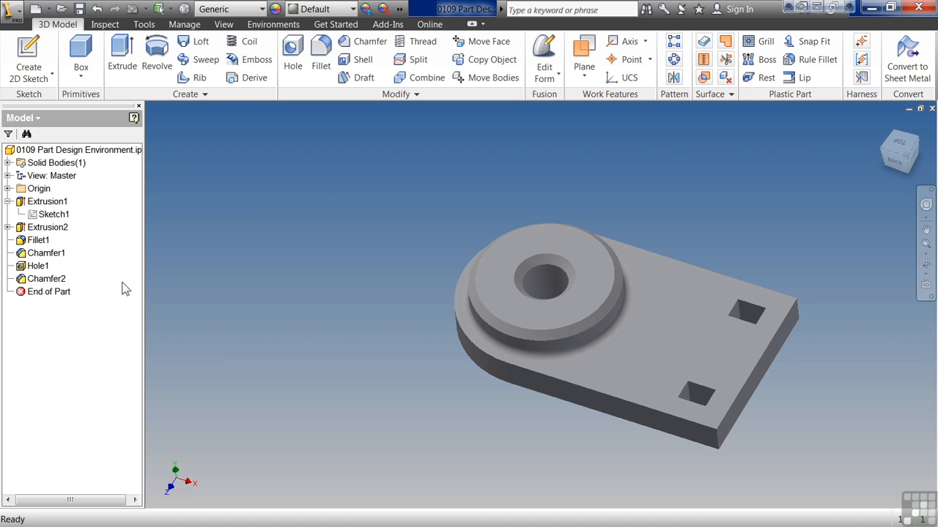
double_click(38, 241)
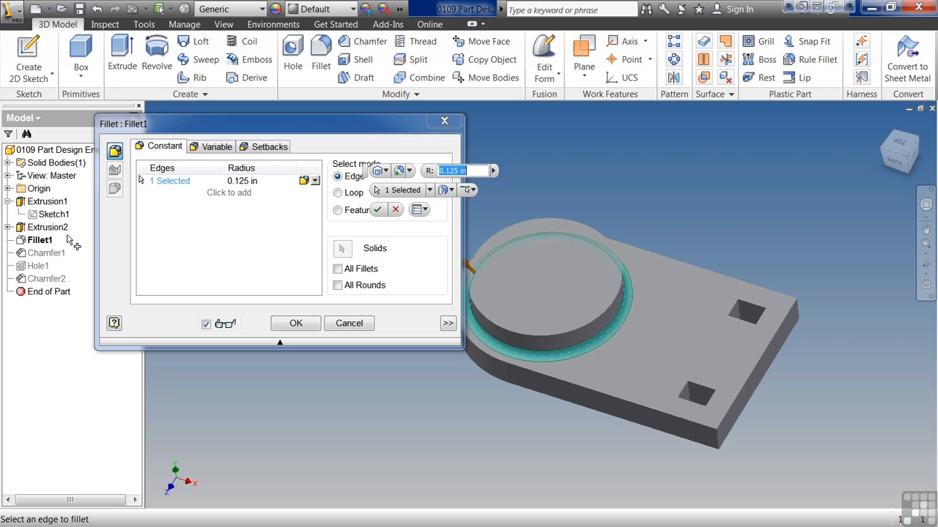
left_click(240, 183)
left_click_drag(239, 183, 234, 183)
type("06")
left_click(295, 323)
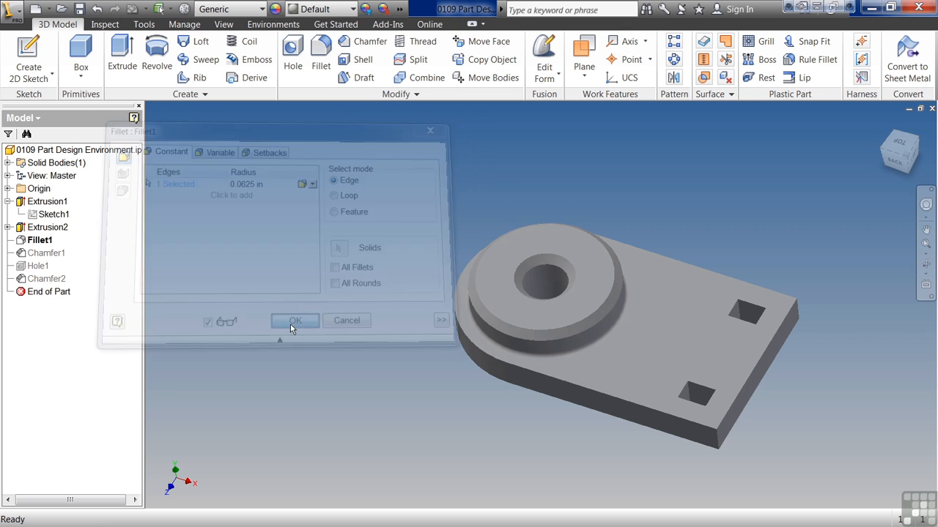
- Edit the chamfer on the boss's top outer edge and set its distance to 0.0625 in
left_click(46, 253)
double_click(46, 254)
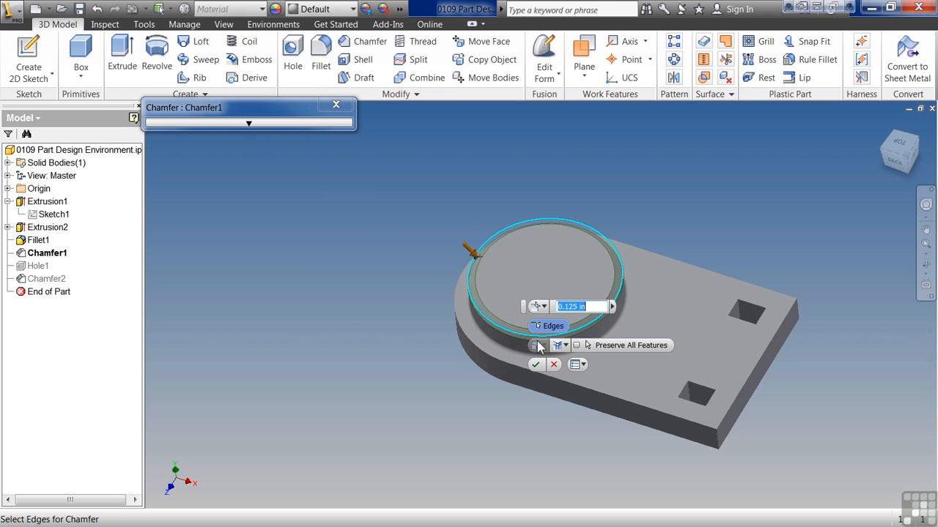
left_click(570, 307)
key("BackSpace")
type("06")
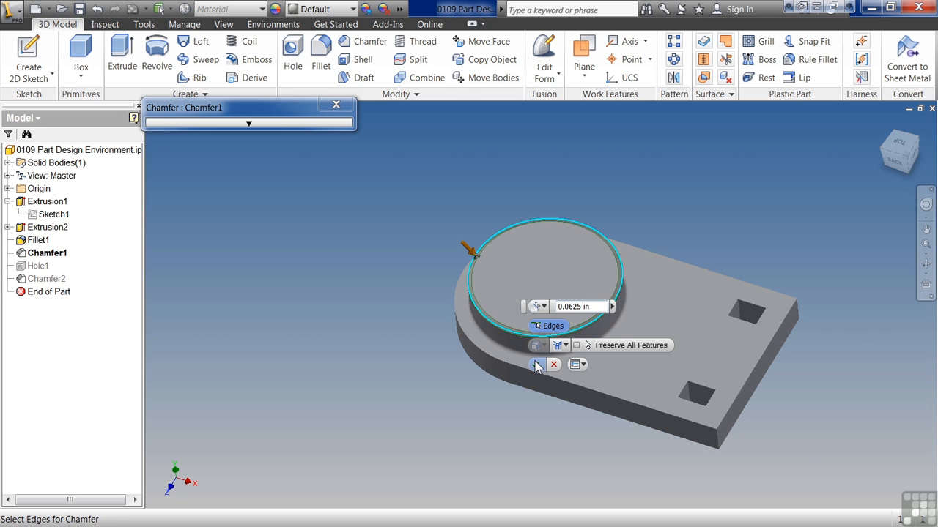
left_click(535, 364)
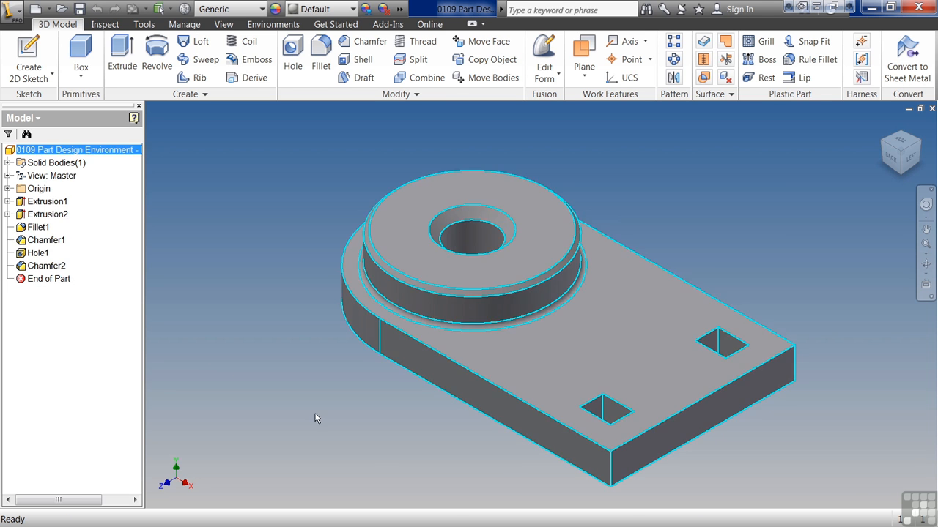
- Save the part under the new file name "0109 Part Design Environment - Done.ipt" in the Infinite Skills folder
left_click(13, 10)
left_click(45, 183)
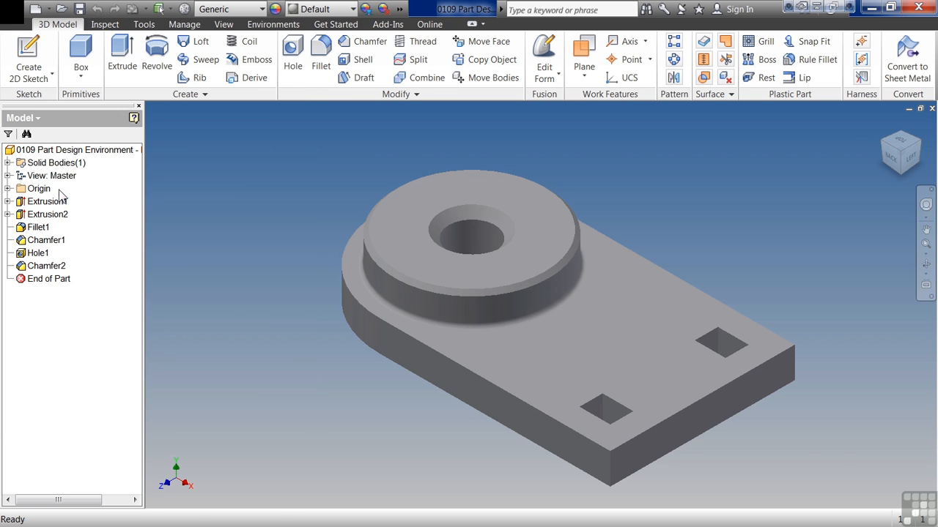
left_click(550, 436)
double_click(566, 436)
type("Done")
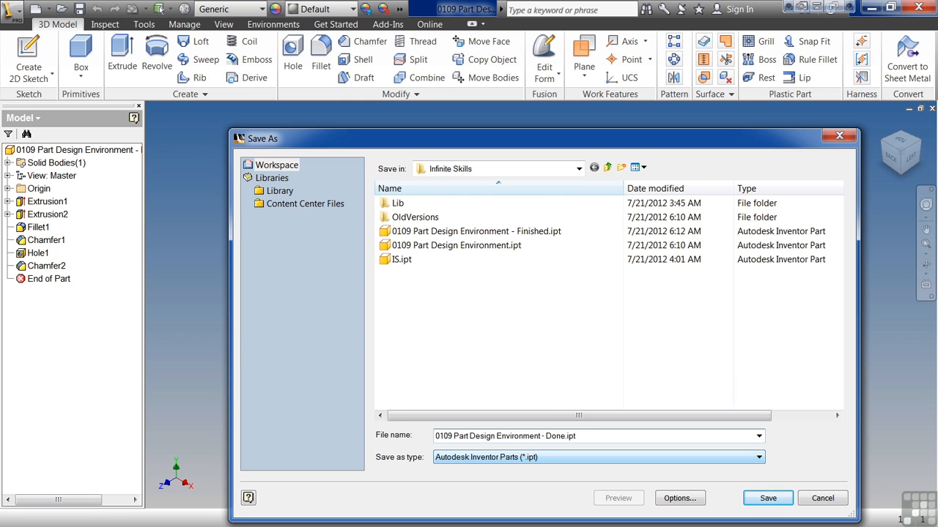